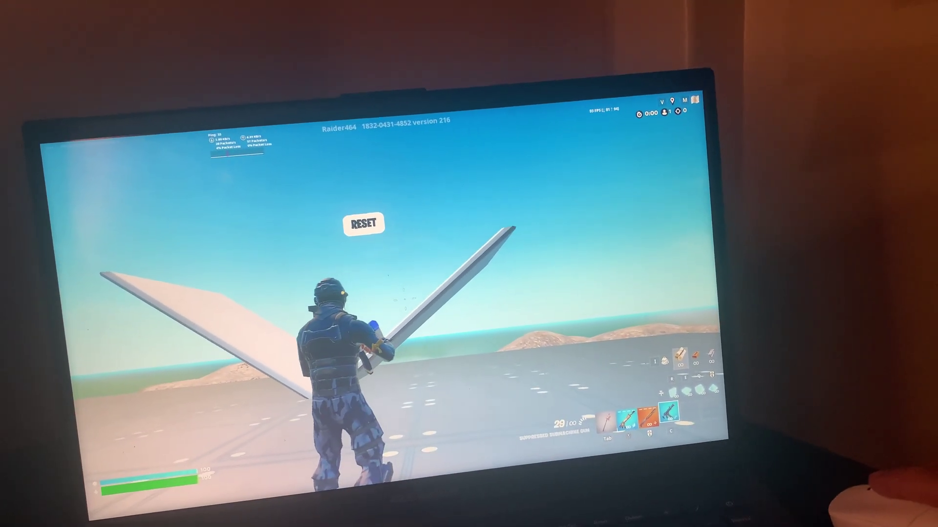
Check the 1920x1080 Resolution, Performance Rendering Mode and Nanite video settings, then return to the lobby
key("v")
left_click(548, 363)
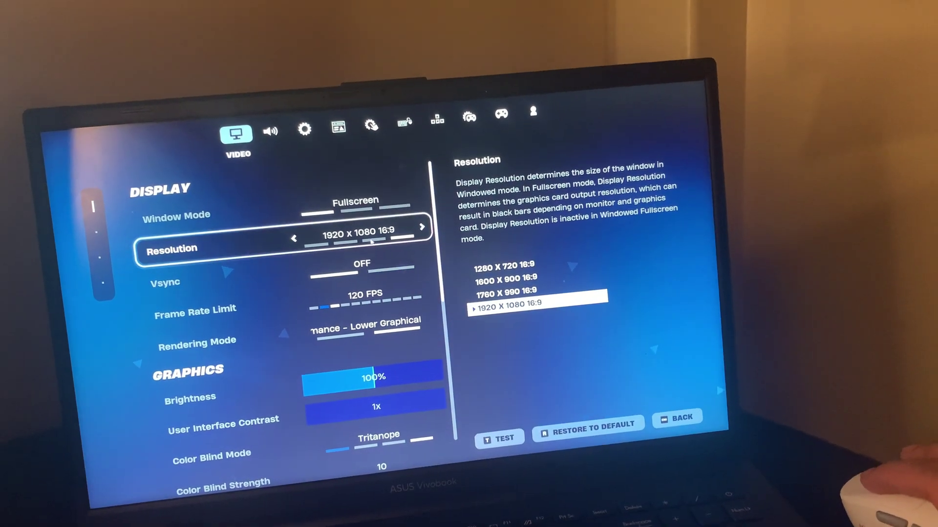
scroll(180, 269, "down", 2)
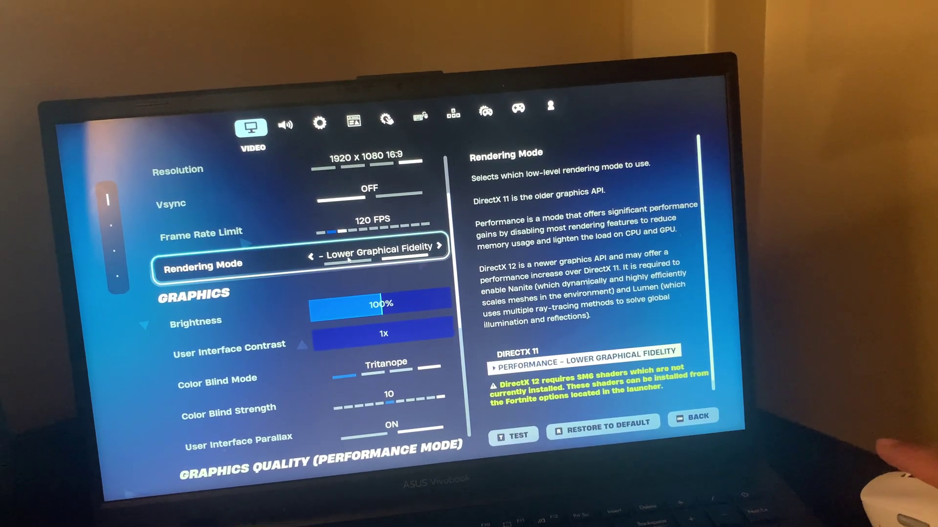
scroll(375, 265, "down", 3)
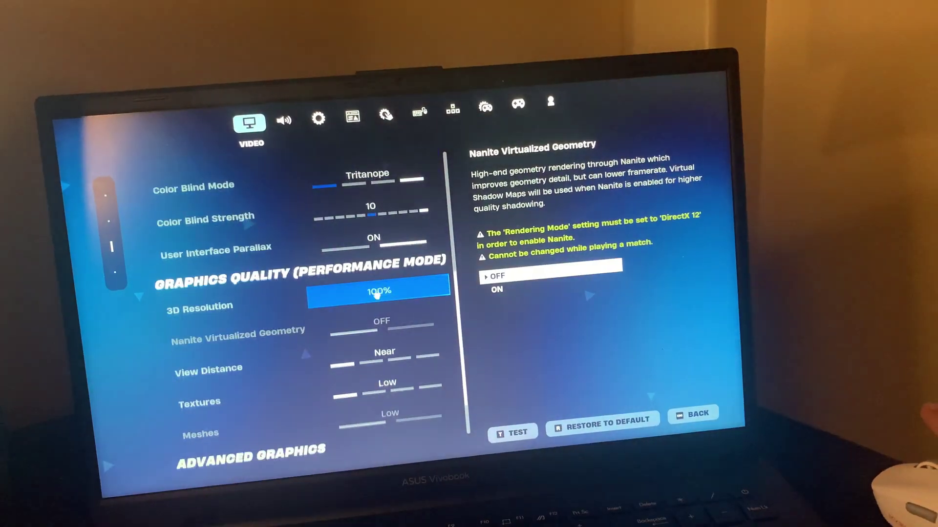
key("Escape")
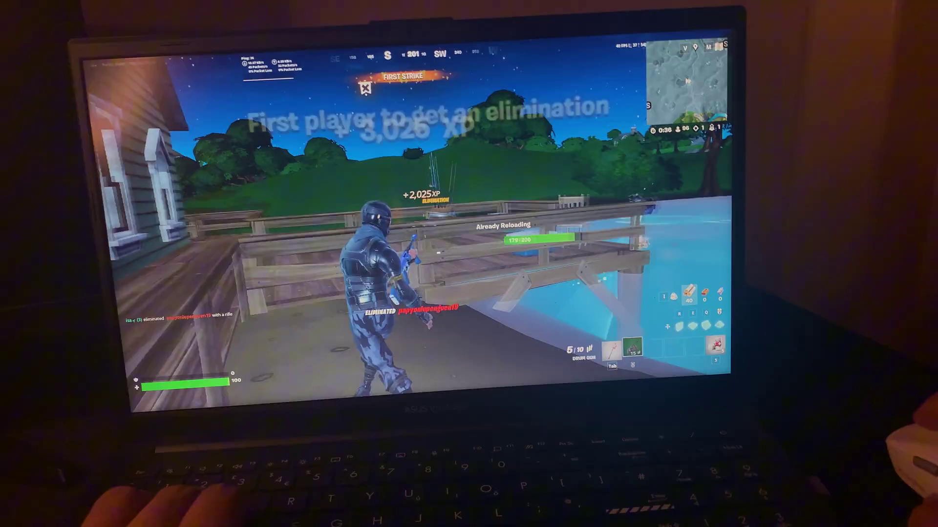
Jump while turning toward the lake and run forward along the dock
key("space")
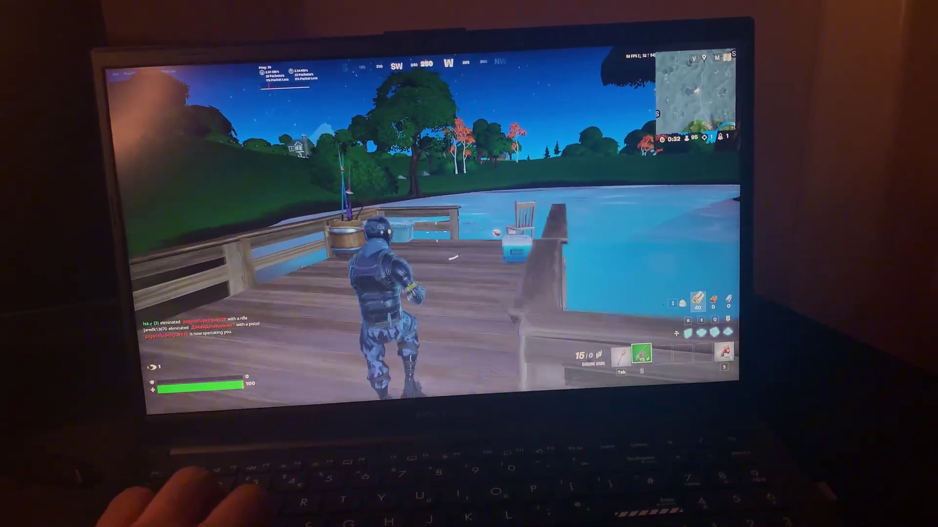
key("w")
key("w")
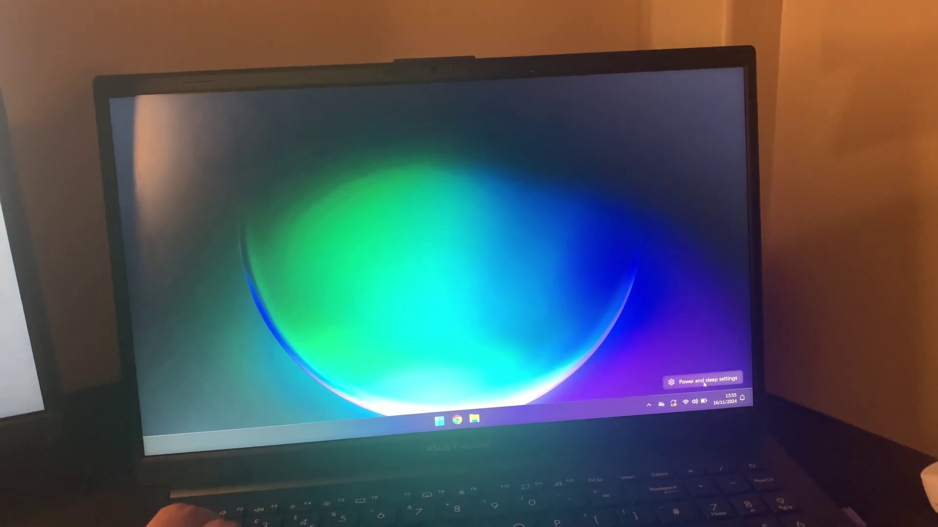
Add FortniteClient-Win64-Shipping to the Gaming > Graphics app list and open its graphics preference Options
key("super+i")
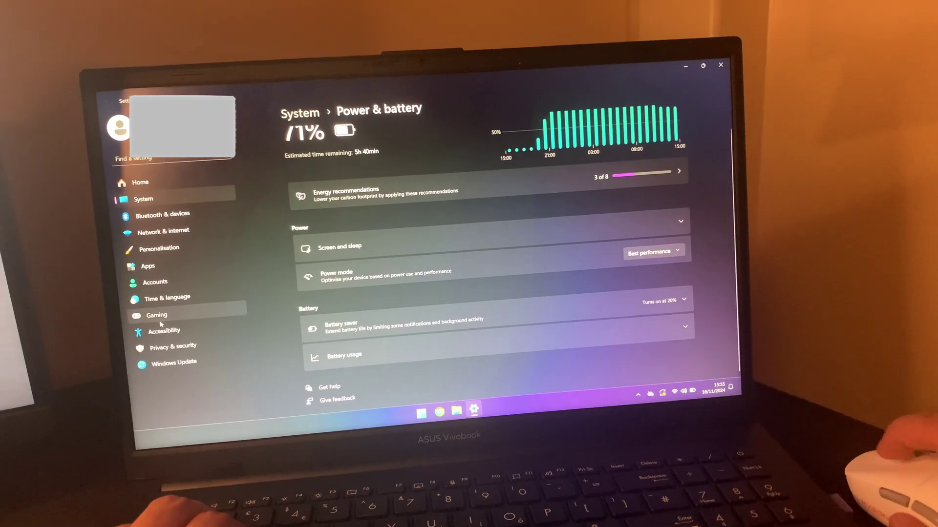
left_click(158, 319)
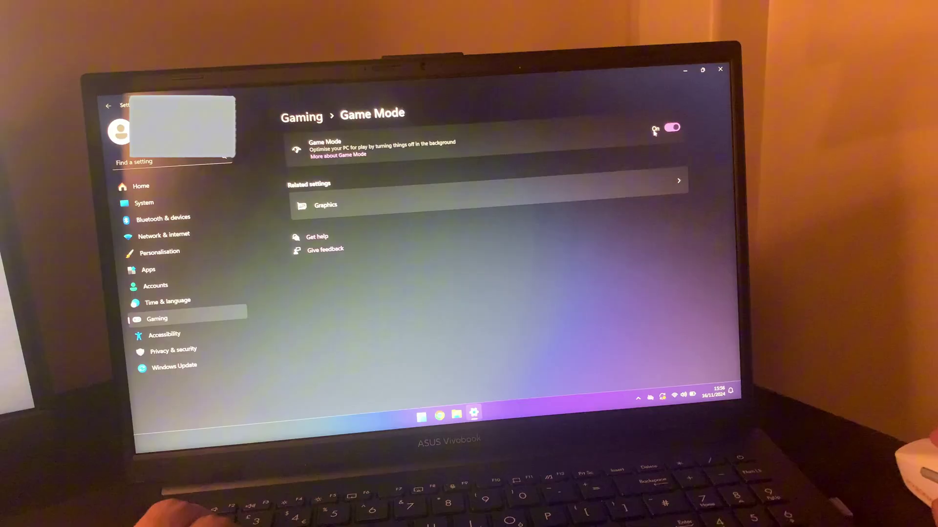
left_click(579, 188)
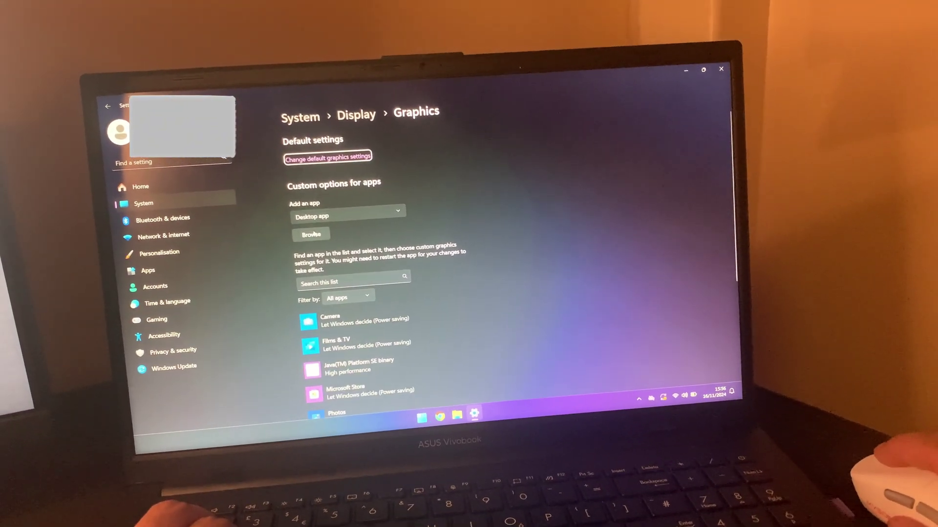
left_click(314, 230)
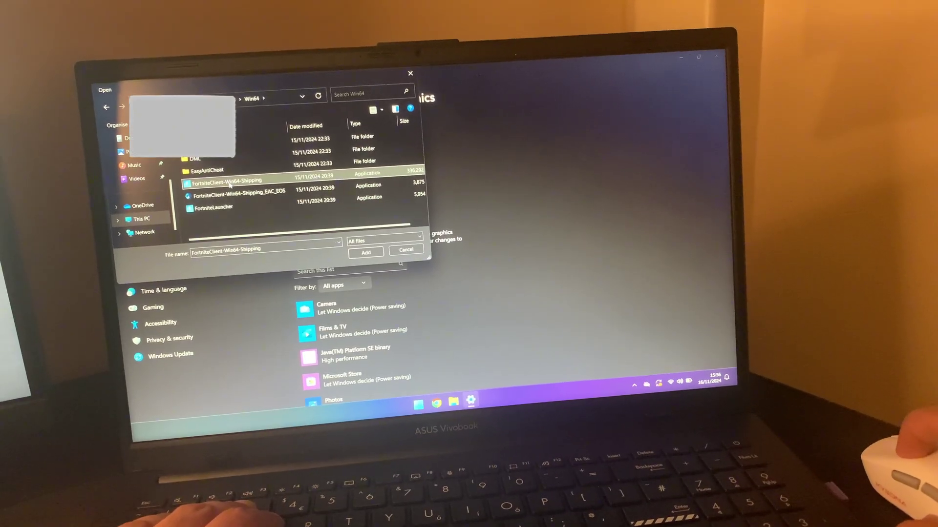
double_click(230, 185)
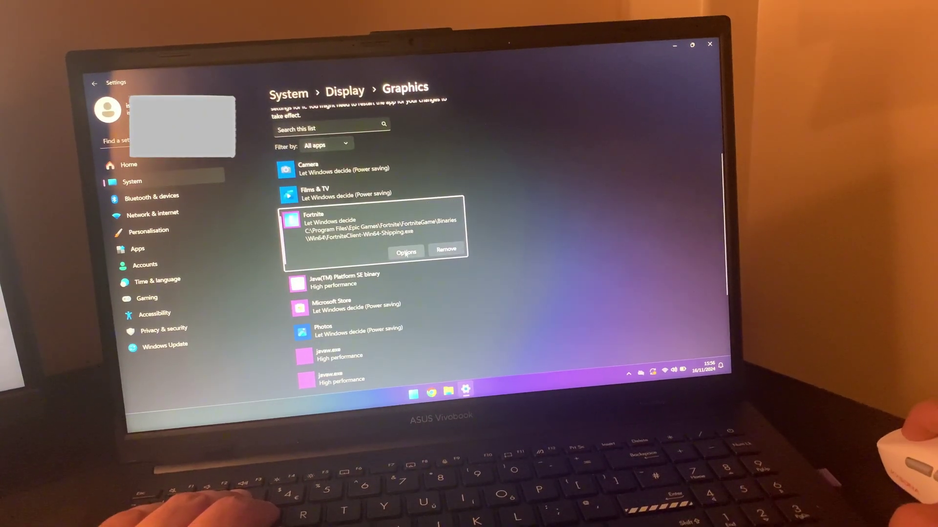
left_click(407, 253)
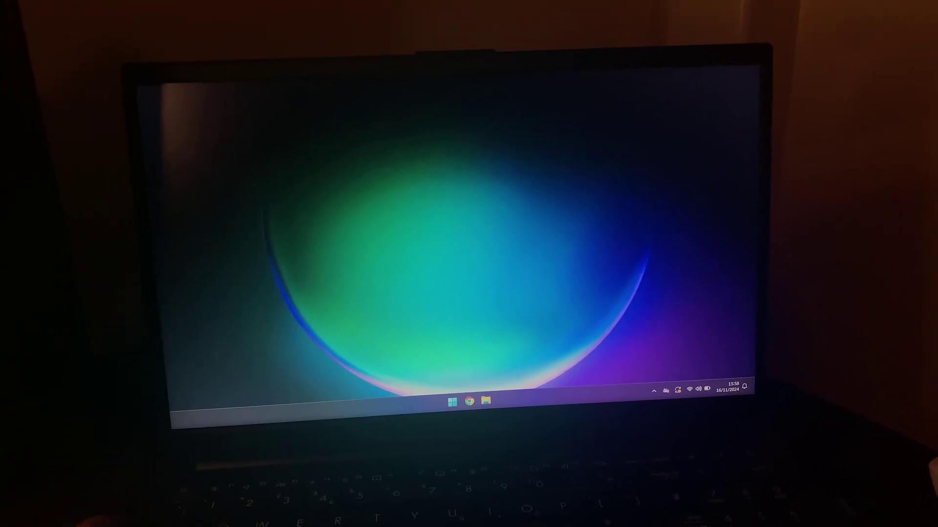
Search Start for 'adjust', open the appearance and performance options, then expand the Display resolution dropdown
key("super")
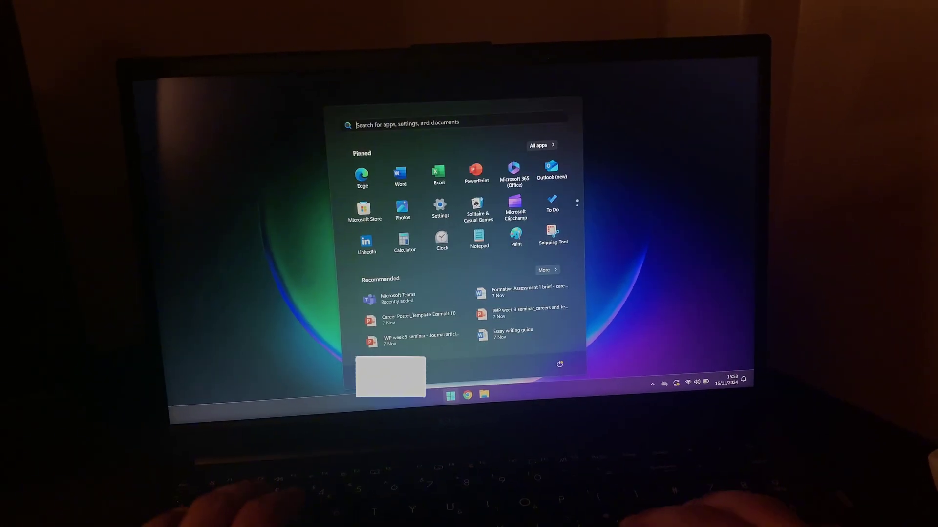
type("adjust")
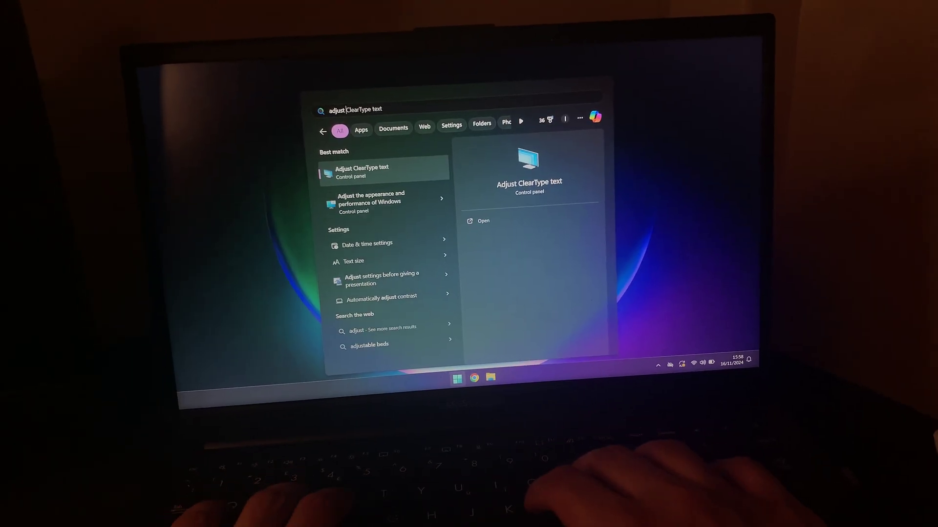
key("Down")
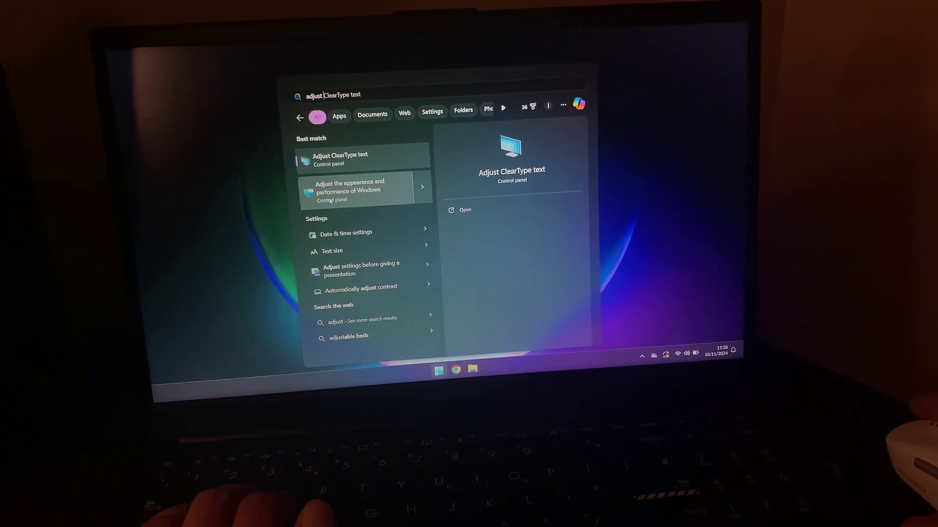
key("Return")
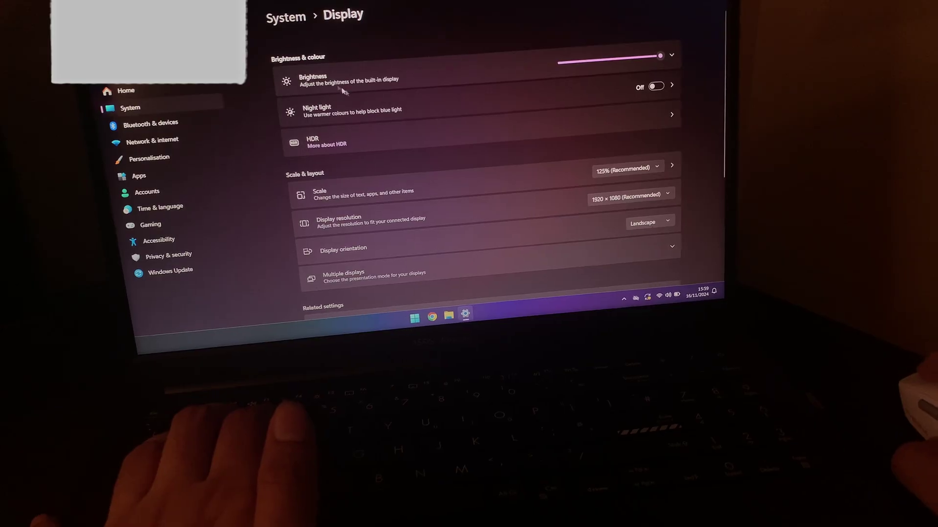
scroll(513, 176, "down", 3)
left_click(637, 156)
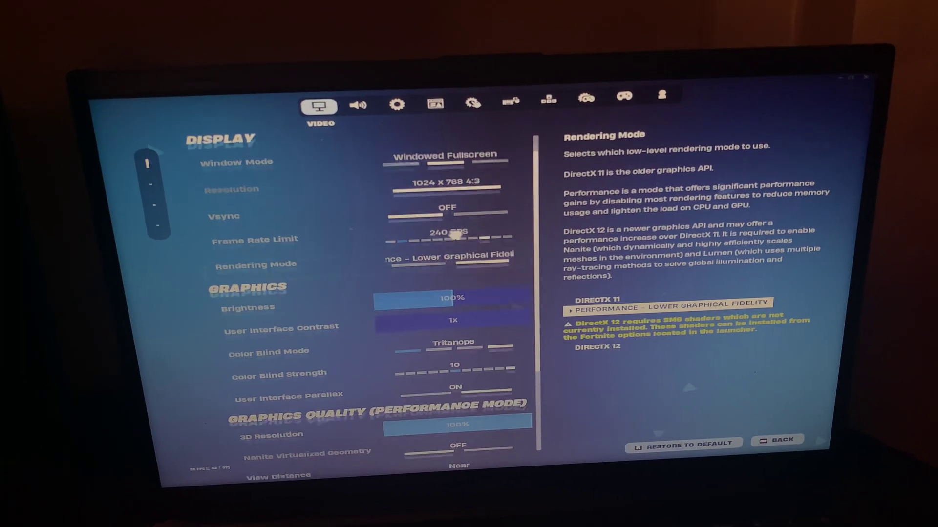
scroll(410, 278, "down", 3)
scroll(374, 344, "down", 2)
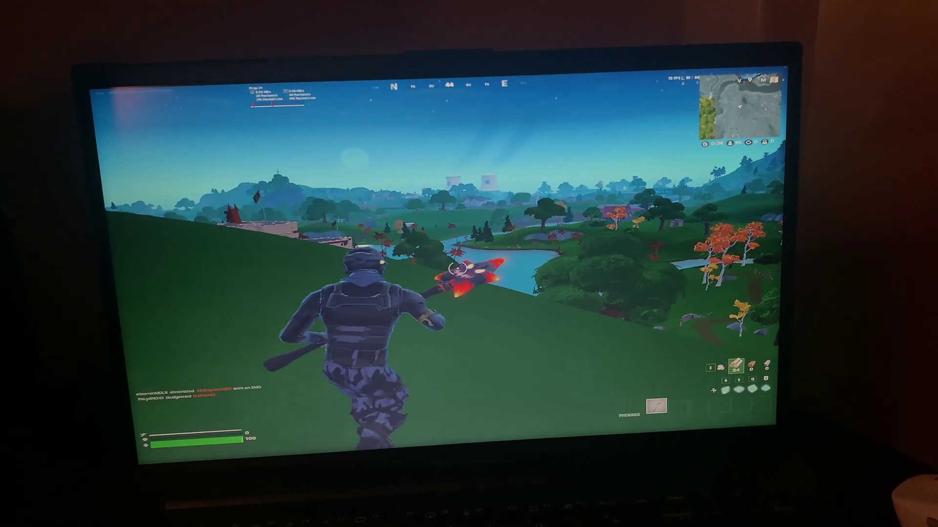
Build a ramp, drop 3D Resolution from 100% to 80%, and resume the match
left_click(458, 270)
key("o")
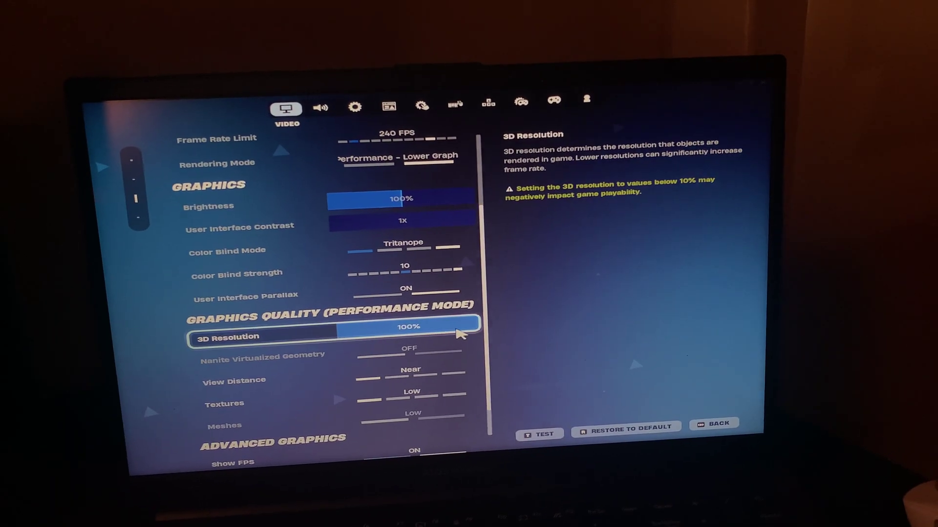
left_click_drag(459, 333, 429, 329)
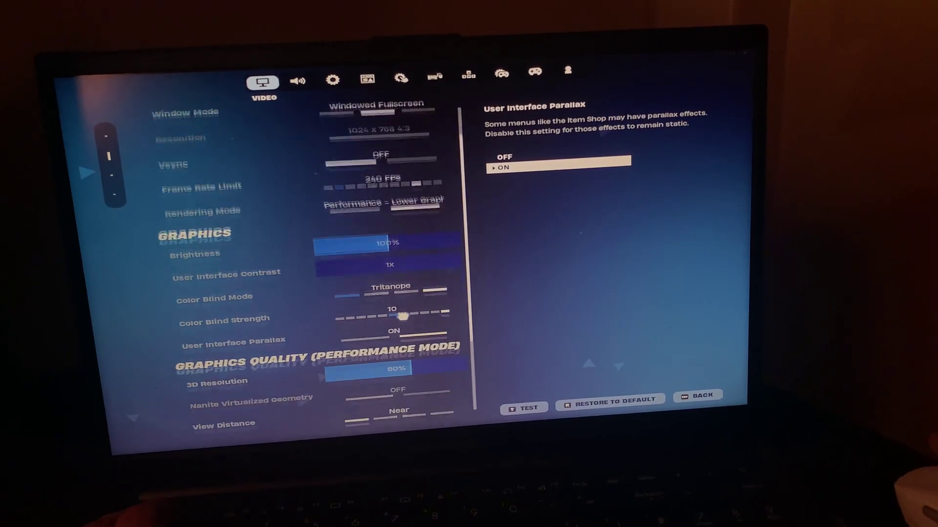
key("Escape")
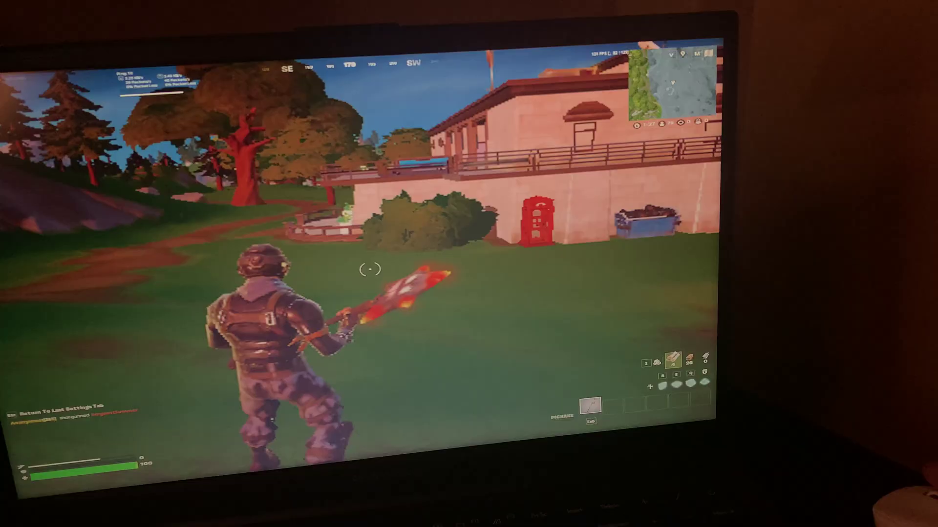